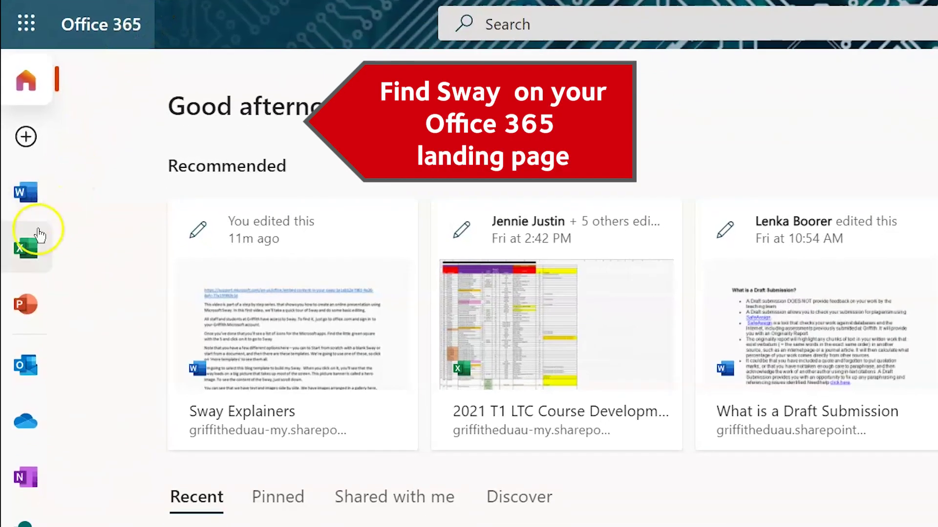
Step: Launch Sway from the Office 365 app rail
scroll(27, 330, down, 5)
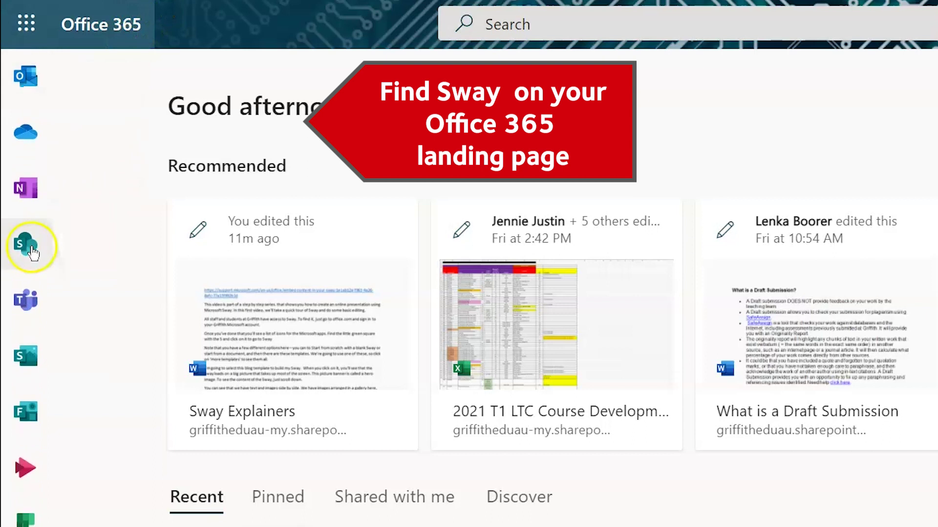
click(34, 375)
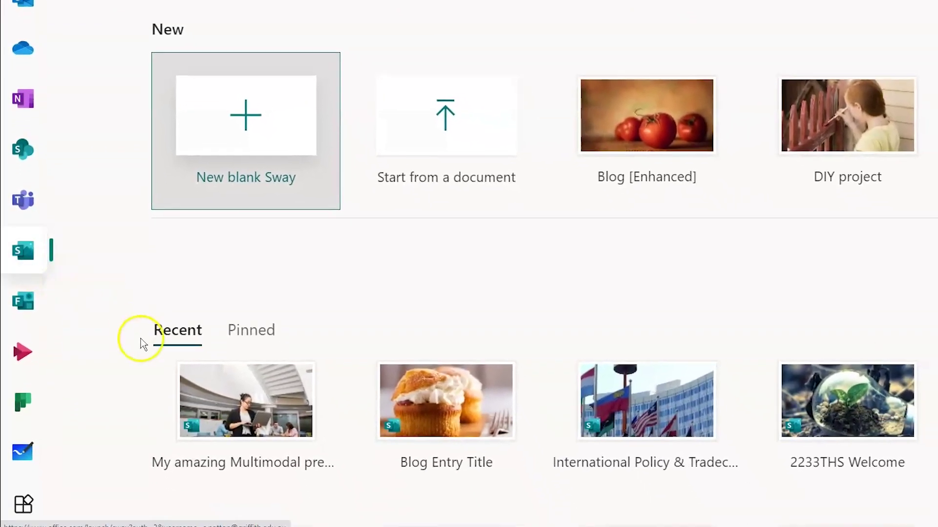
Step: Open the recent multimodal presentation and retitle it 'Mindfulness at Work: 3 Stressbusting Strategies'
click(224, 399)
drag(341, 152, 667, 159)
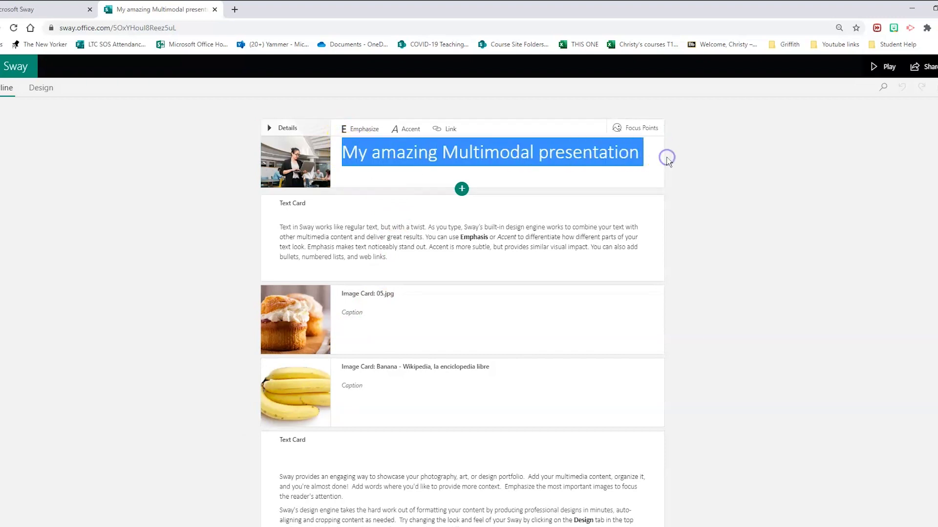
text(Mindfulness)
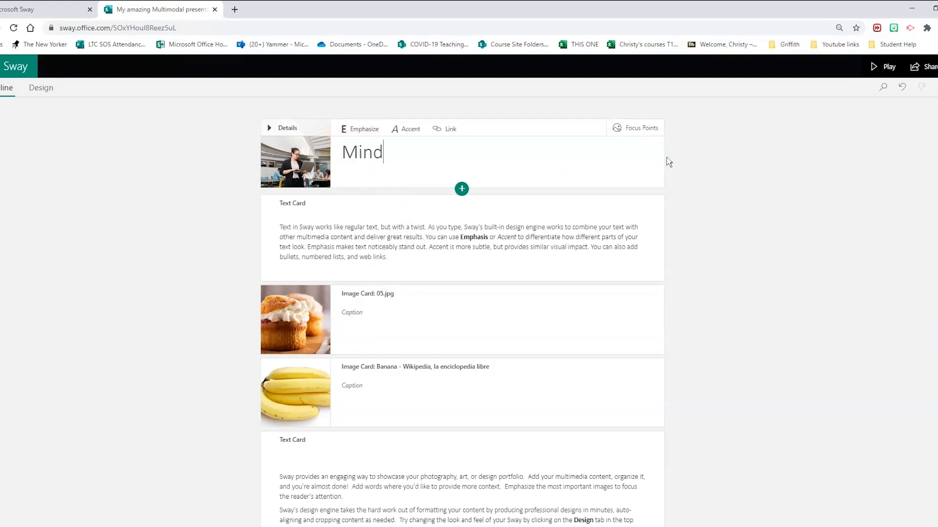
text( at Work: 3 Stressbusting Strategies)
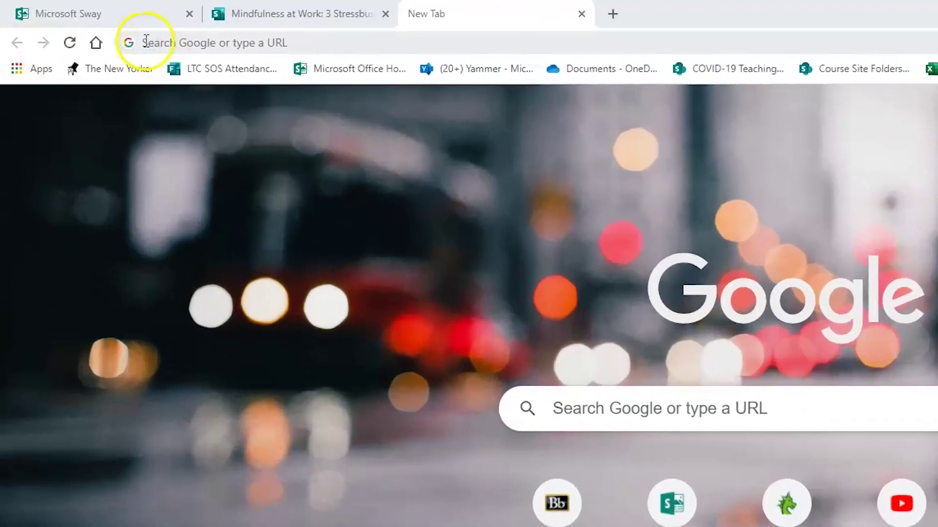
Step: Go to Unsplash and open the Health & Wellness photos in a new tab
text(un)
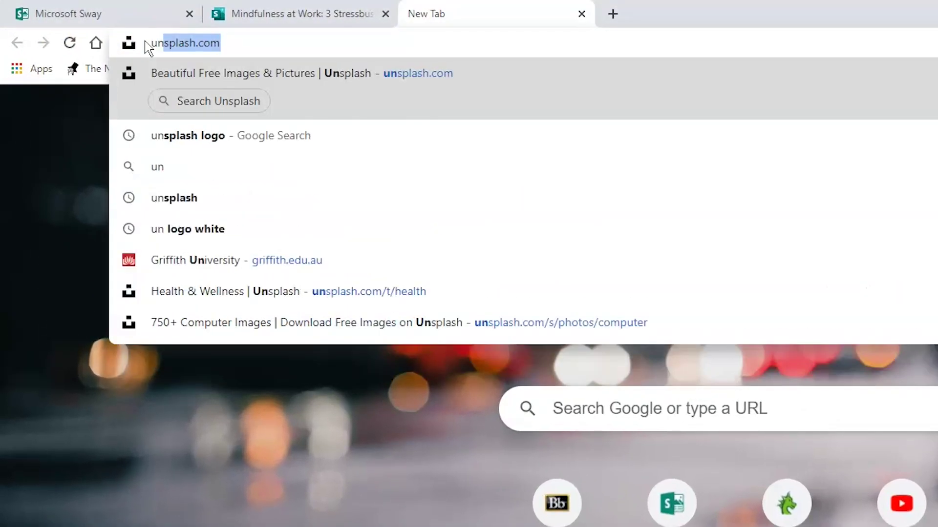
text(sp)
key(Return)
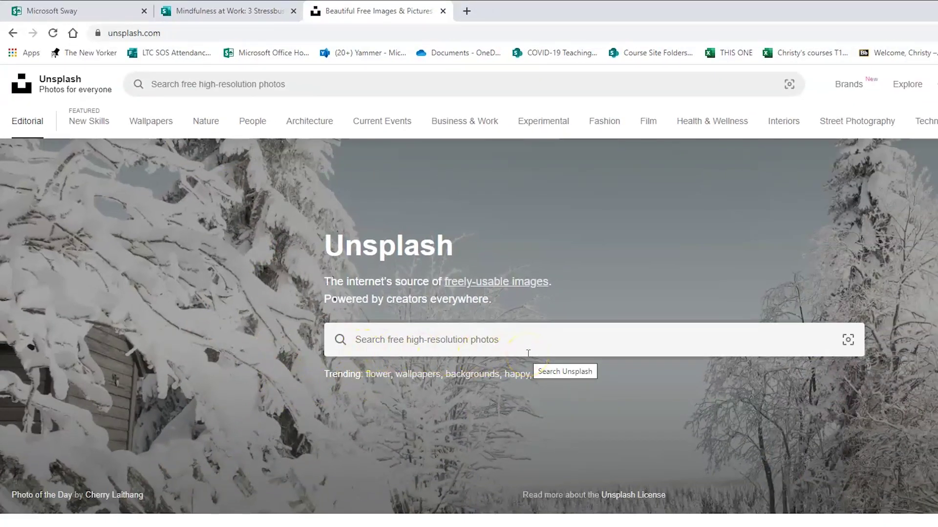
right_click(698, 123)
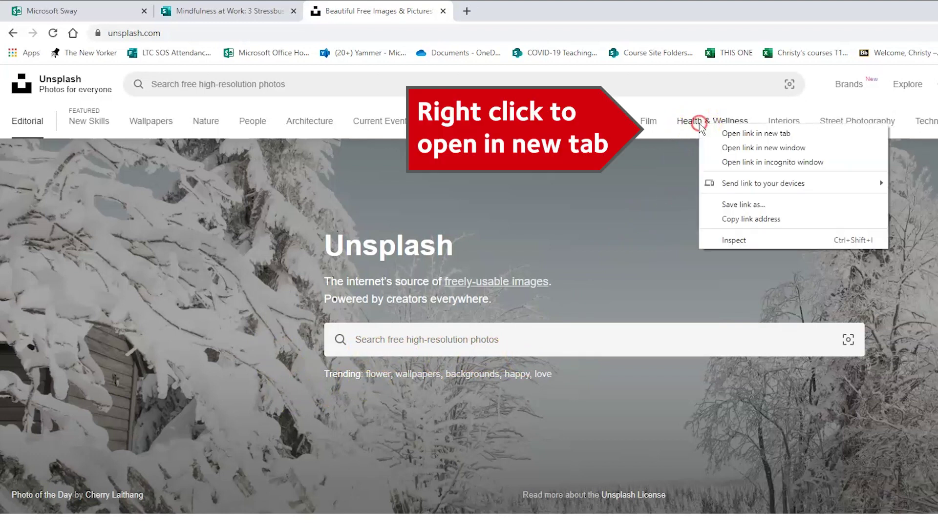
click(728, 133)
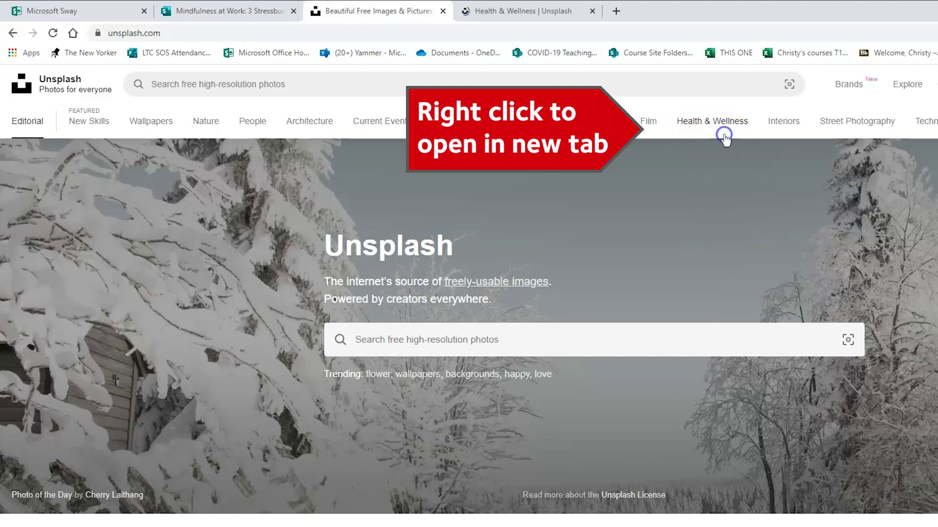
click(527, 13)
scroll(513, 323, down, 3)
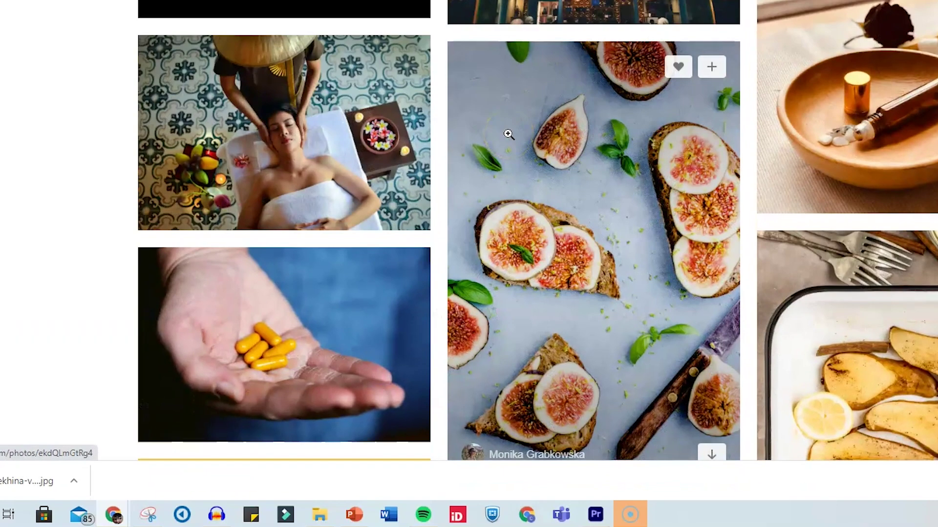
scroll(508, 135, down, 6)
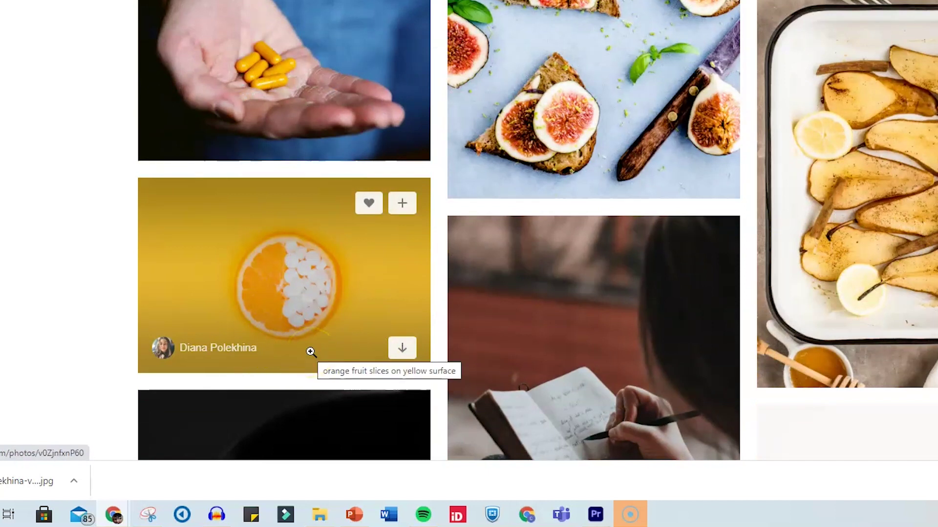
Step: View the orange slice filled with pills photo's detail page
click(383, 268)
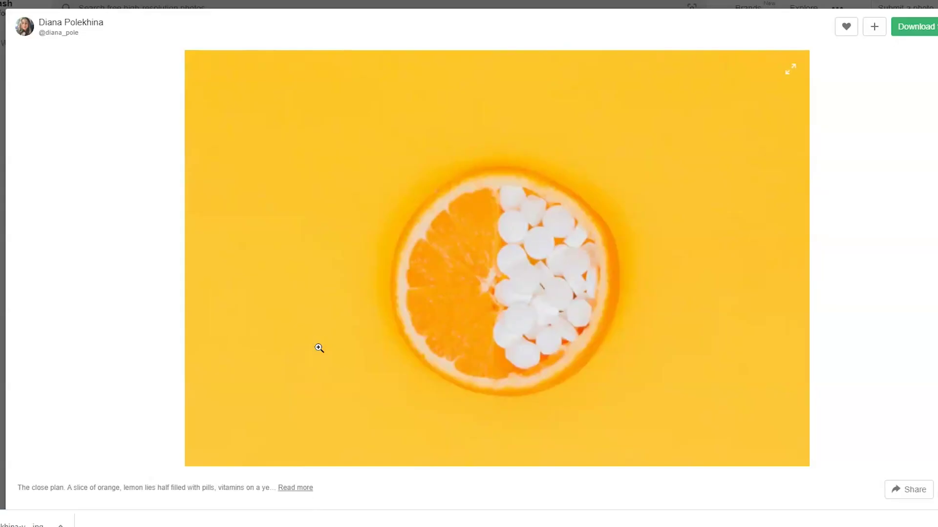
scroll(680, 259, down, 7)
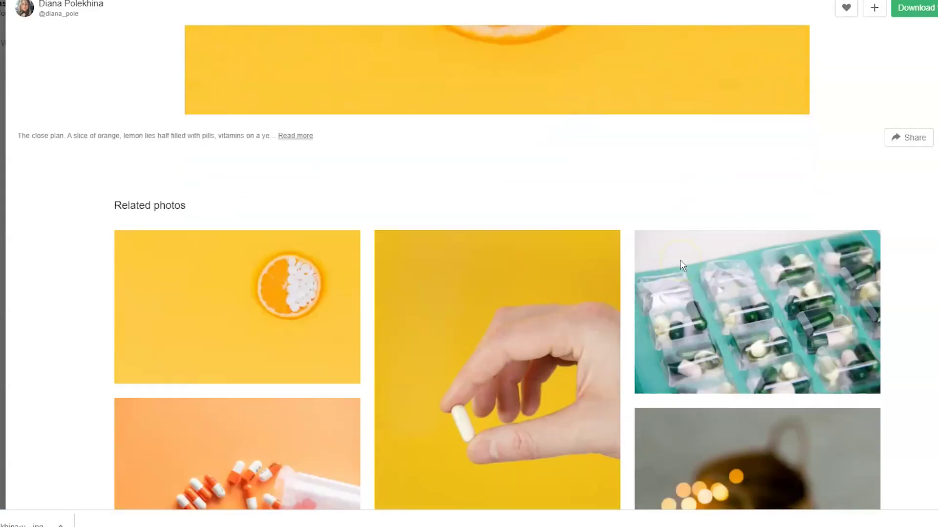
scroll(680, 260, down, 9)
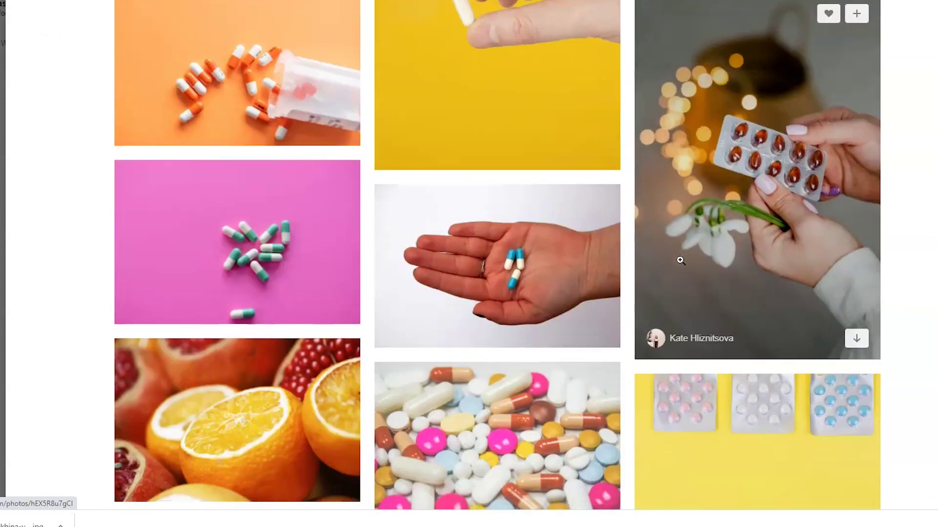
scroll(681, 260, up, 15)
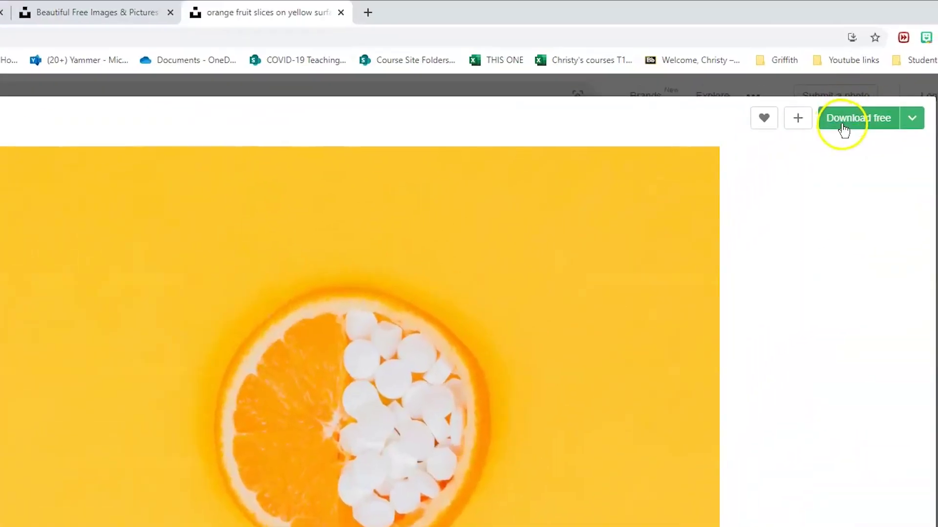
Step: Download the orange slice photo and copy its photographer attribution credit
click(911, 30)
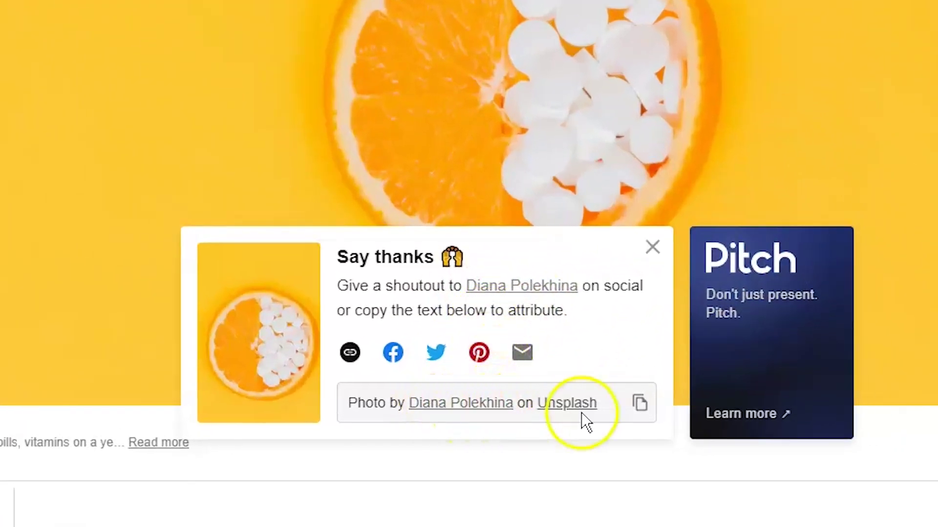
click(638, 410)
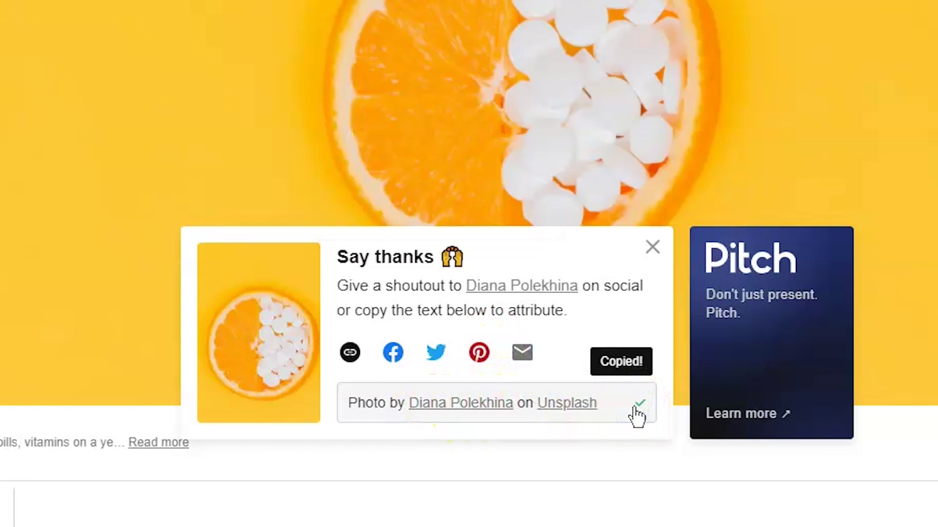
Step: Search Unsplash for 'workplace conflict resolution', then for 'talk it over', browsing the results
click(226, 266)
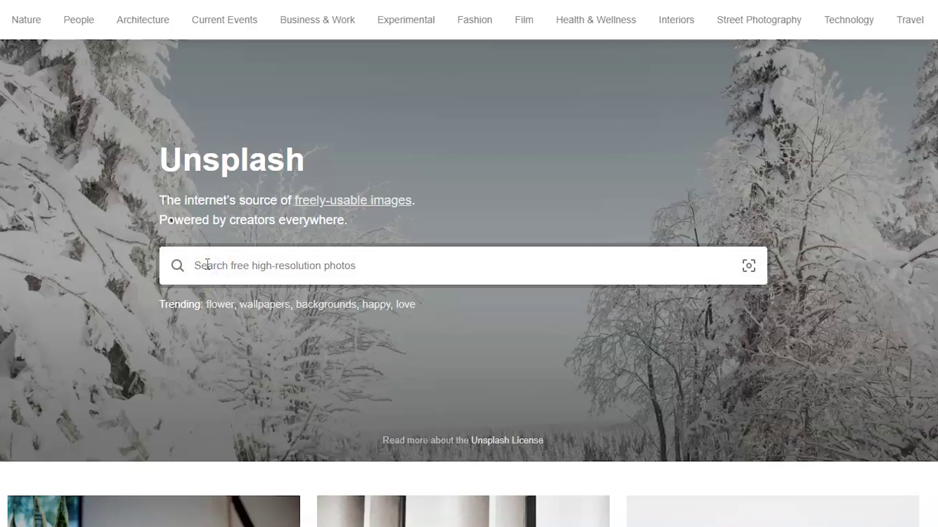
text(work)
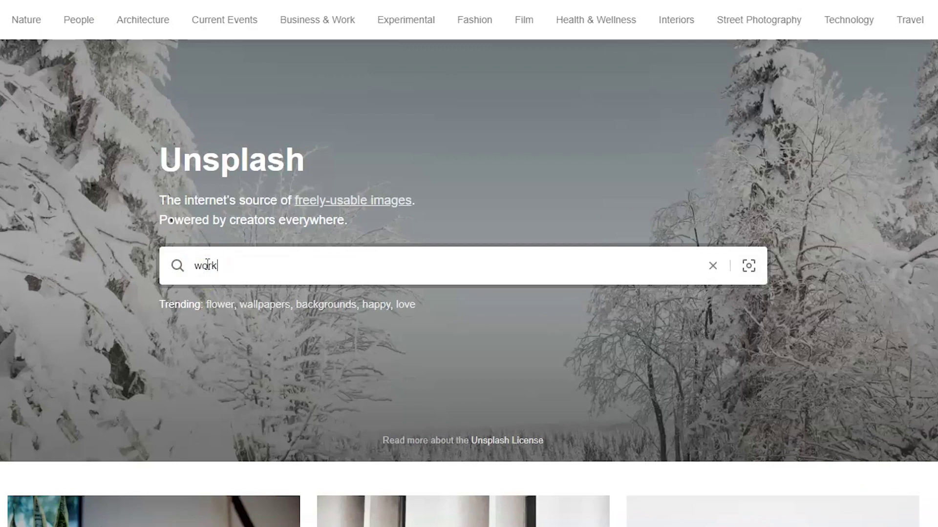
text(place conflict resolut)
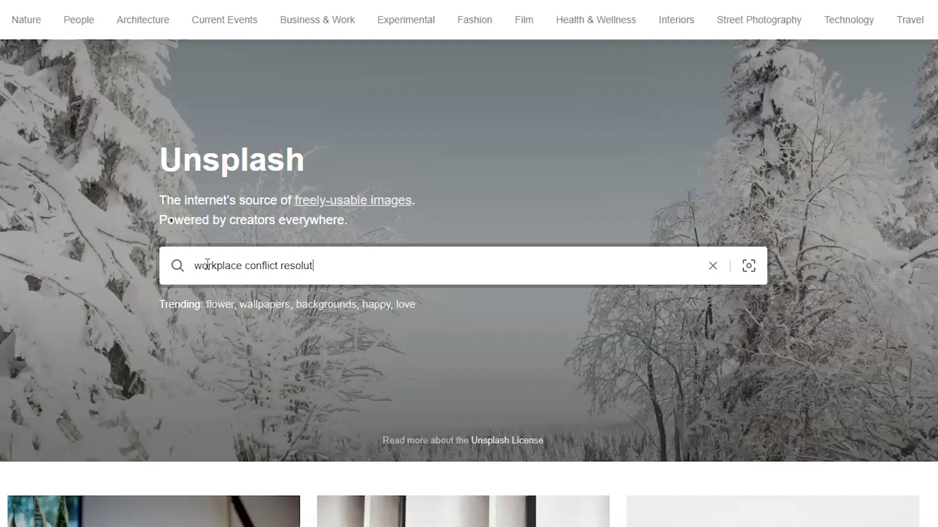
text(ion)
key(Return)
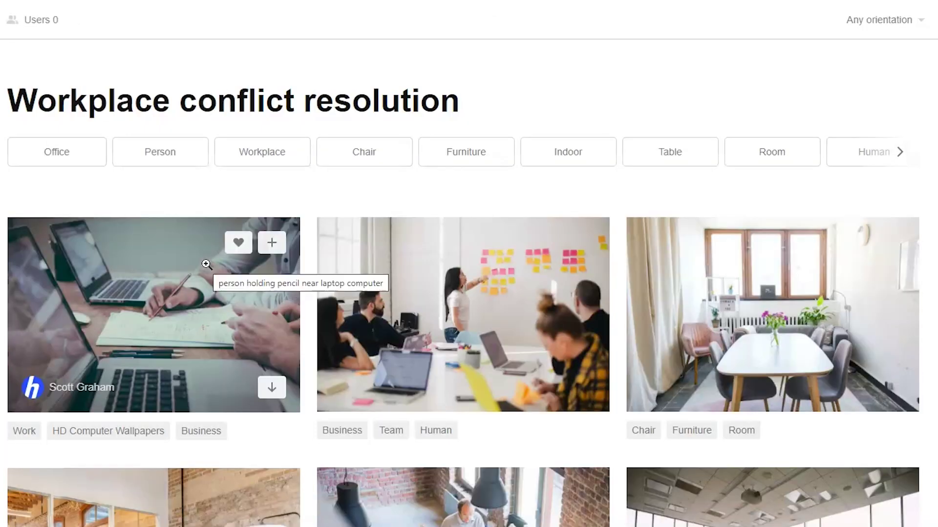
scroll(494, 503, down, 6)
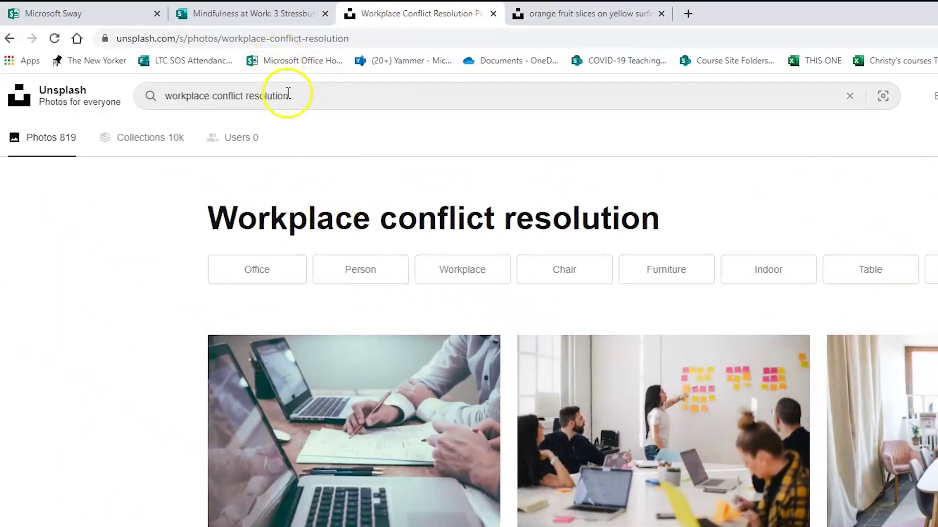
drag(283, 94, 168, 94)
text(talk it over)
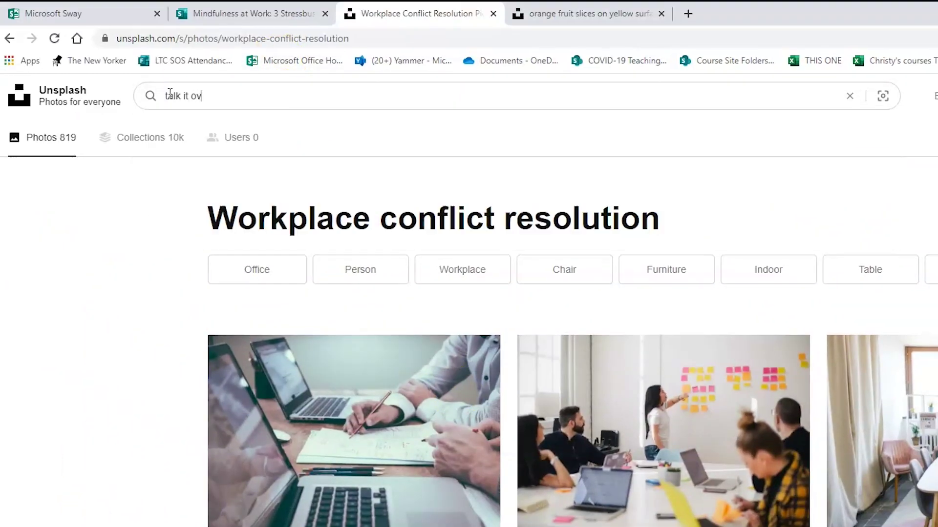
key(Return)
scroll(605, 513, down, 3)
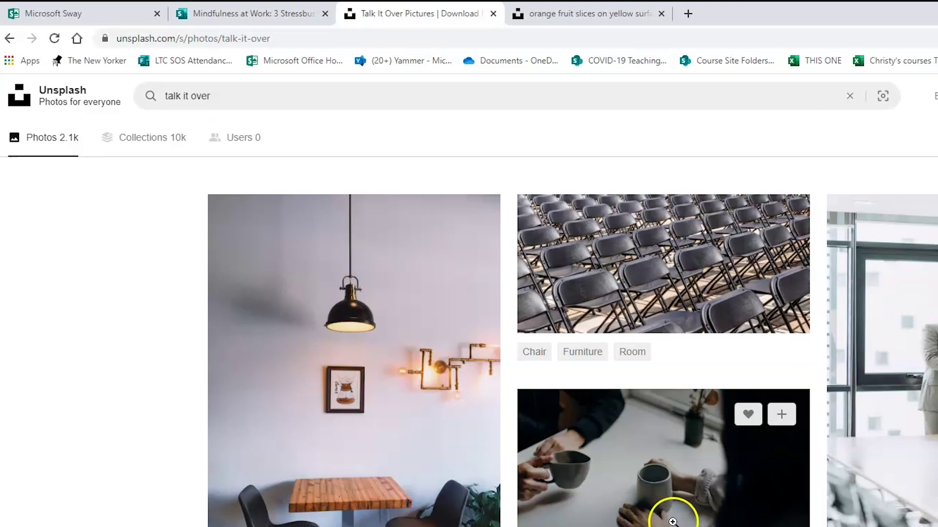
scroll(464, 496, down, 4)
scroll(456, 476, up, 7)
scroll(456, 476, up, 1)
Step: Replace the search with 'argument' and run it
drag(211, 96, 136, 96)
text(argument)
key(Return)
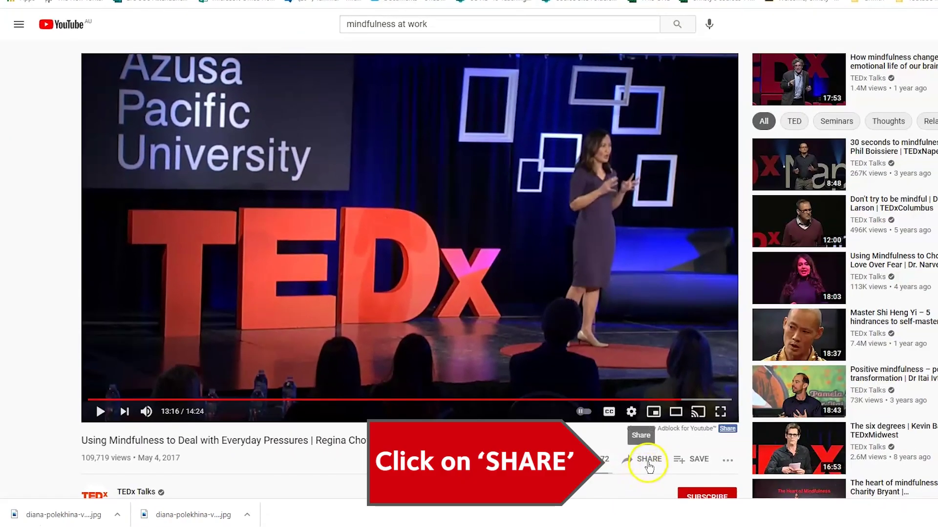
Step: Copy the TED talk's YouTube embed code, starting at 13:16
click(649, 467)
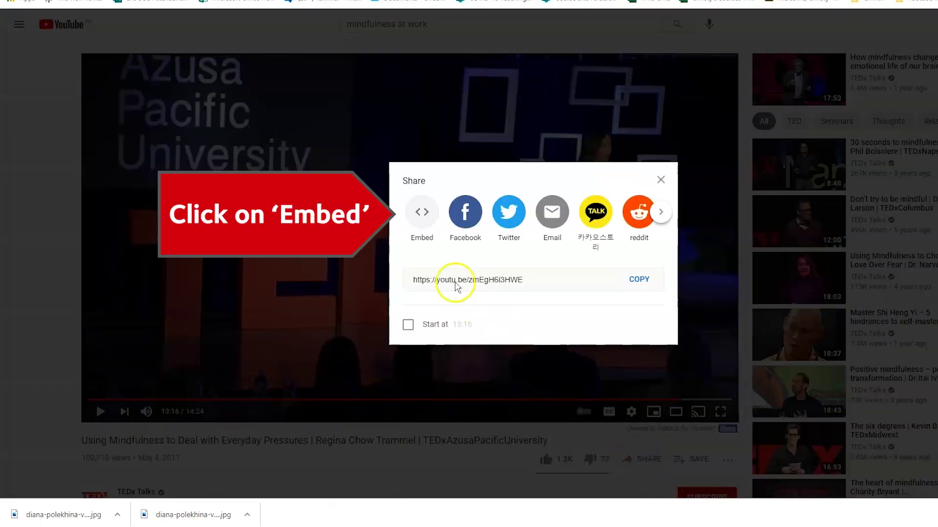
click(422, 220)
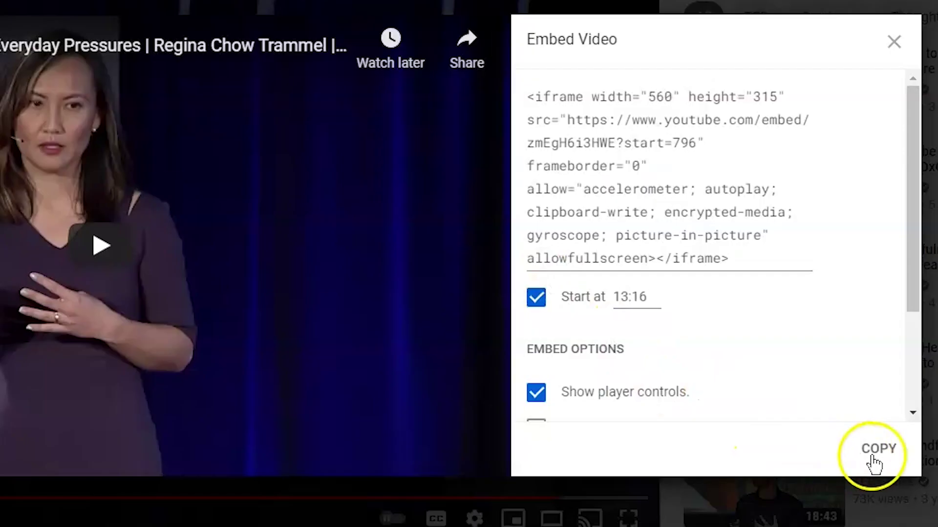
click(874, 462)
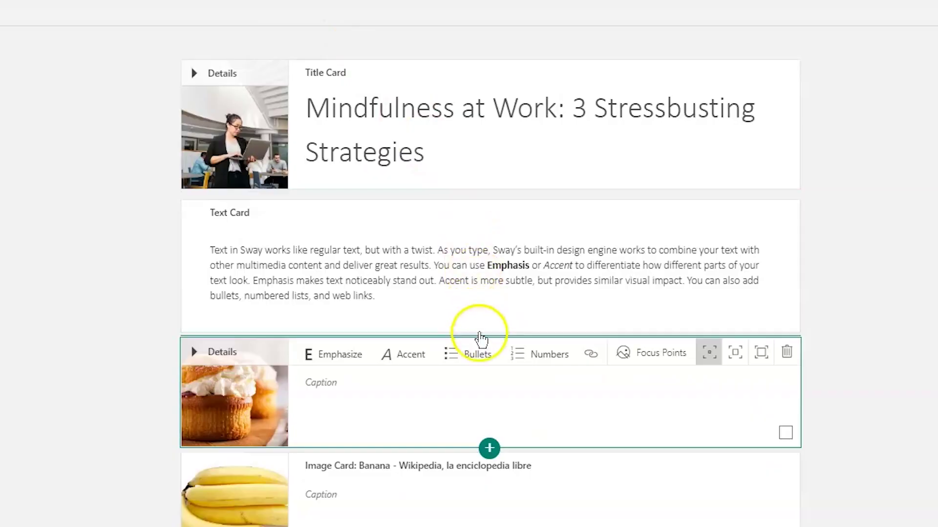
Step: Insert an Embed card below the text card and paste the YouTube iframe code
click(488, 336)
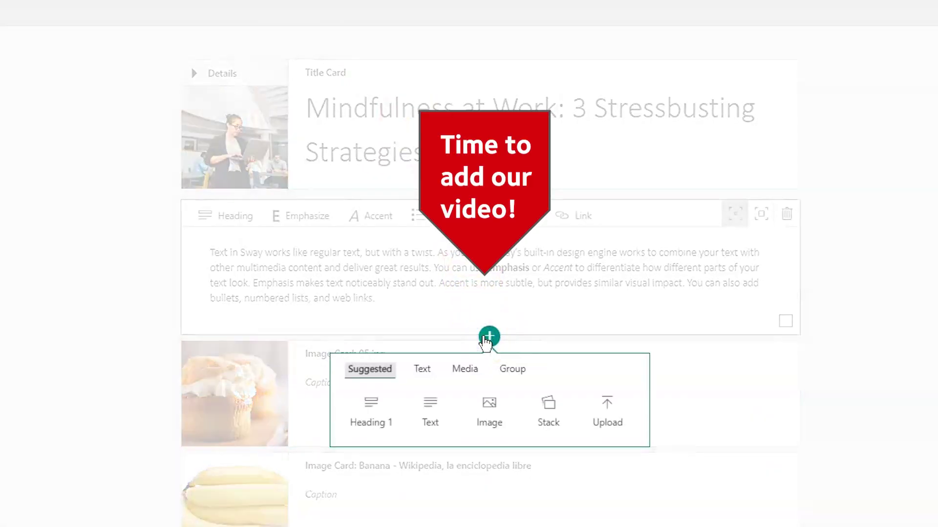
click(466, 370)
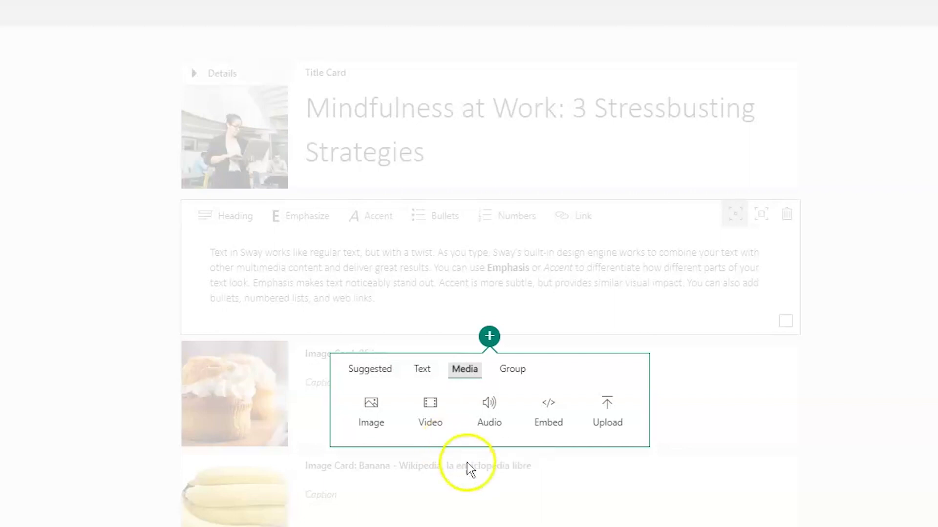
click(554, 427)
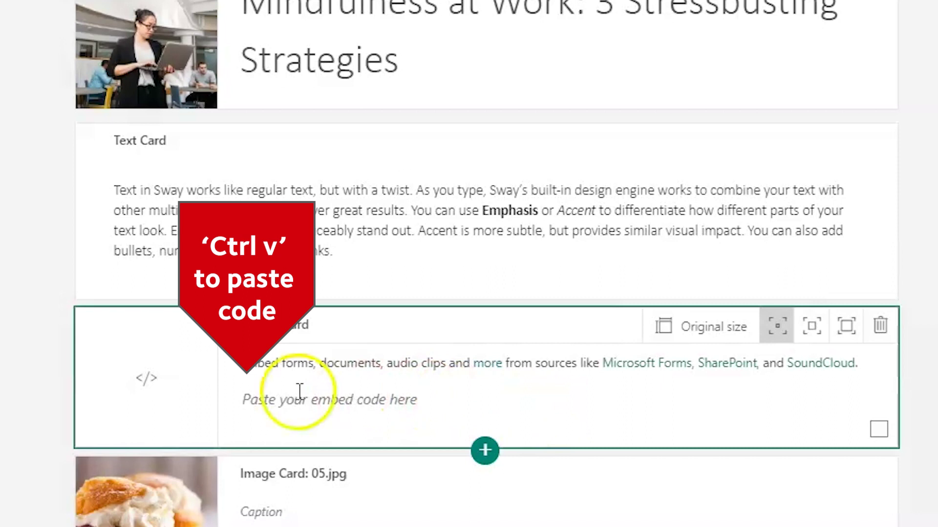
click(248, 400)
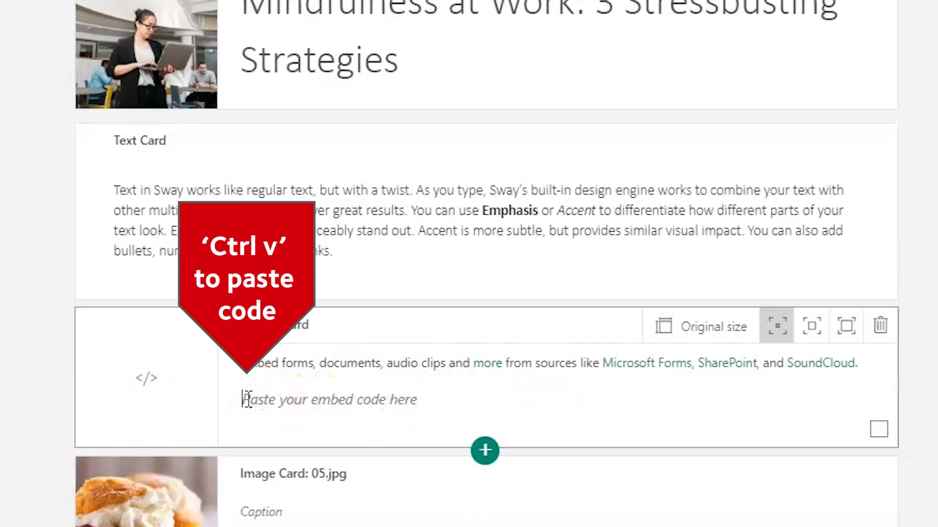
key(ctrl+v)
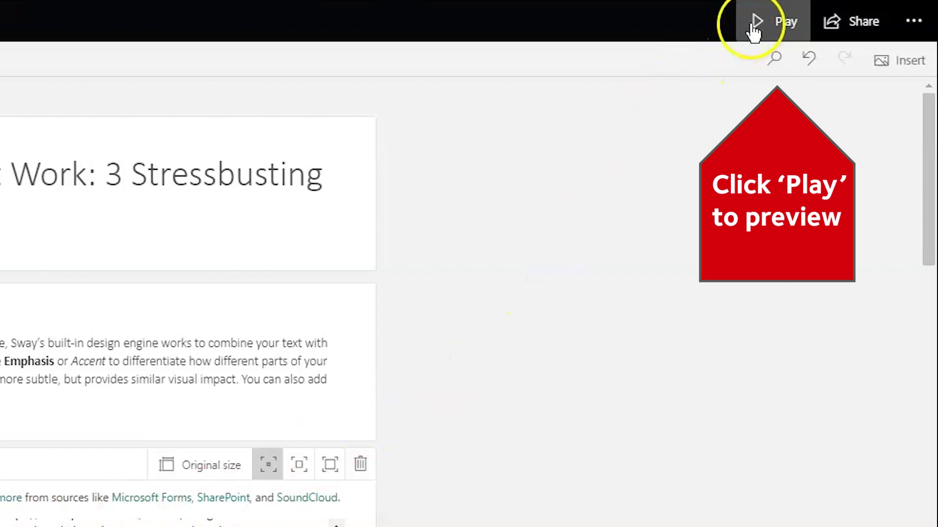
Step: Preview the Sway and play the embedded TED talk to test it
click(753, 27)
scroll(596, 498, down, 5)
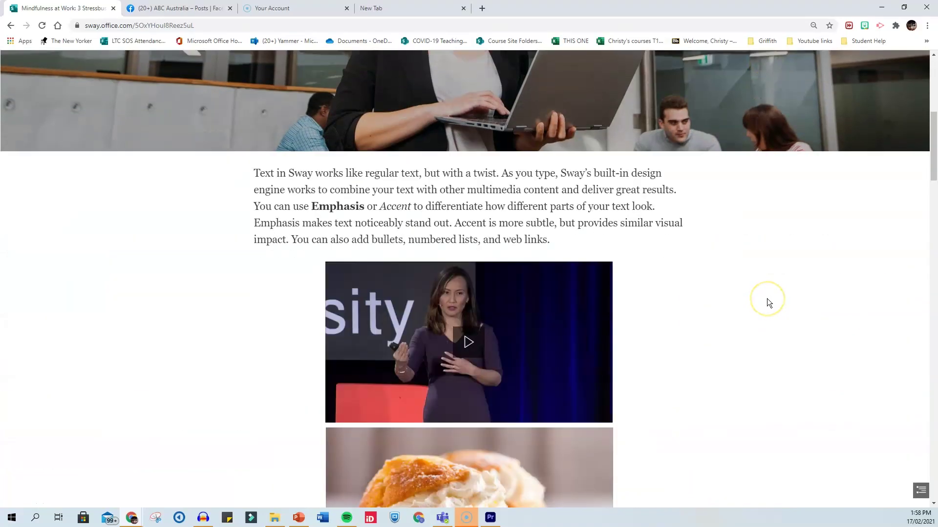
click(463, 346)
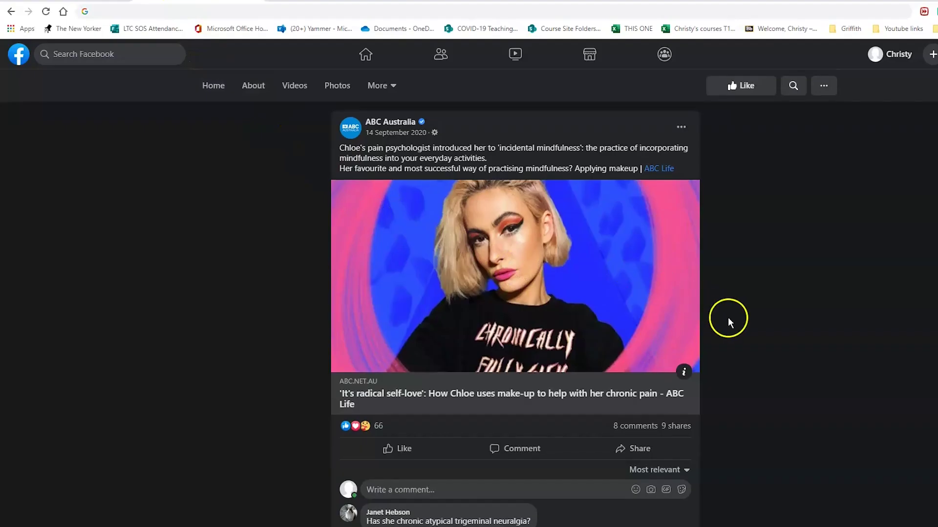
scroll(727, 318, down, 3)
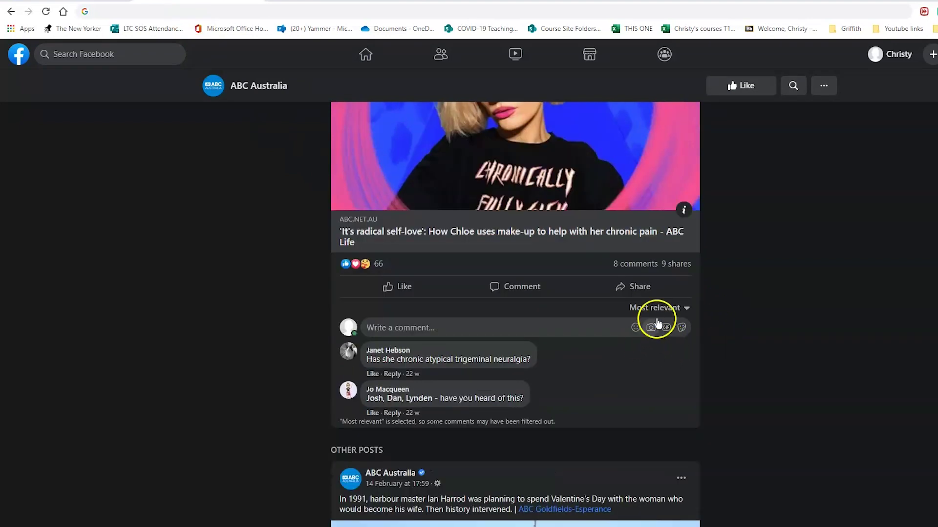
Step: Get the ABC Australia Facebook post's IFrame embed code and select it
click(638, 288)
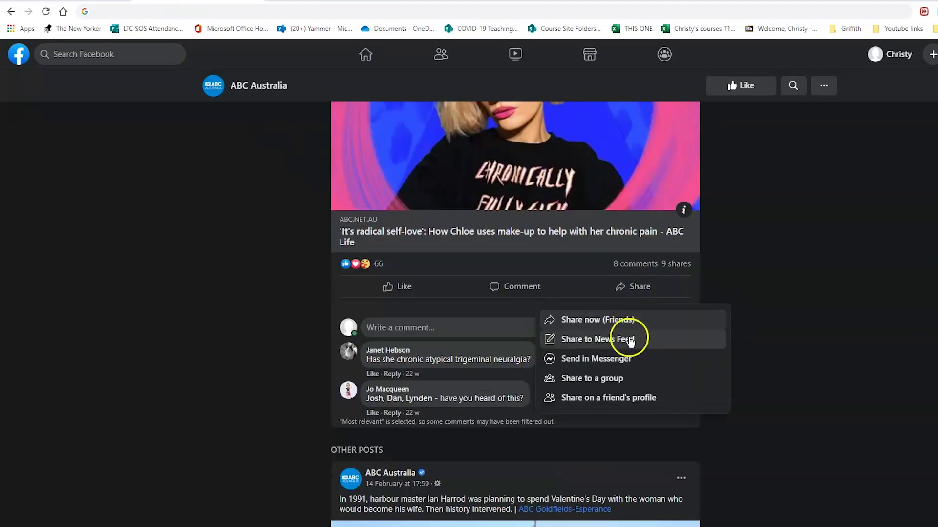
scroll(718, 219, up, 3)
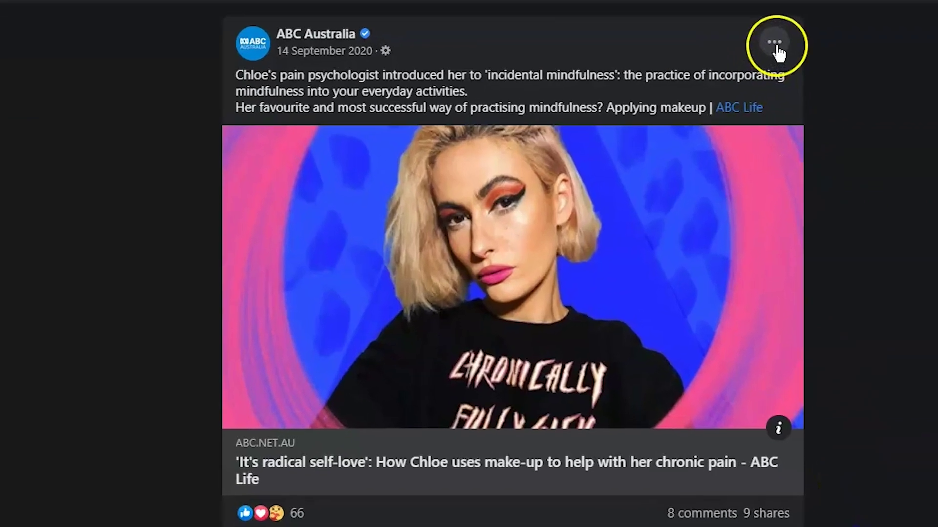
click(683, 123)
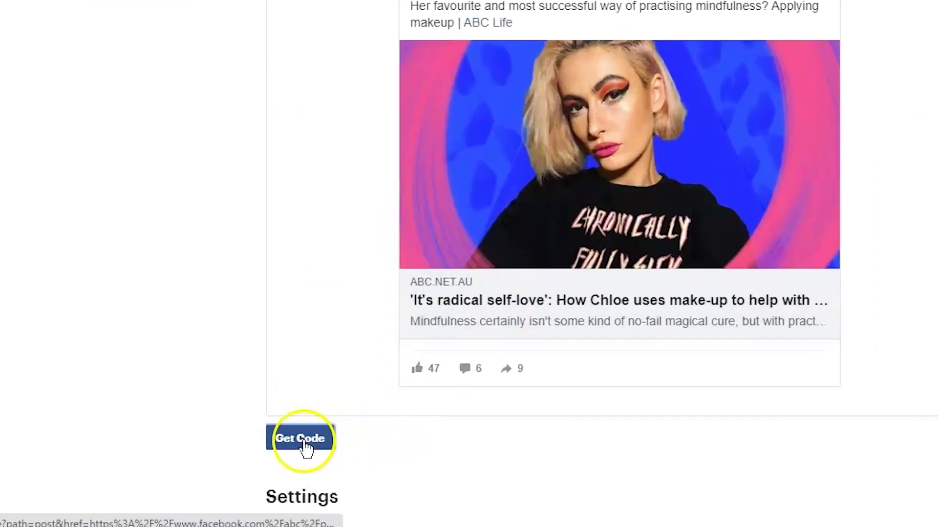
click(315, 469)
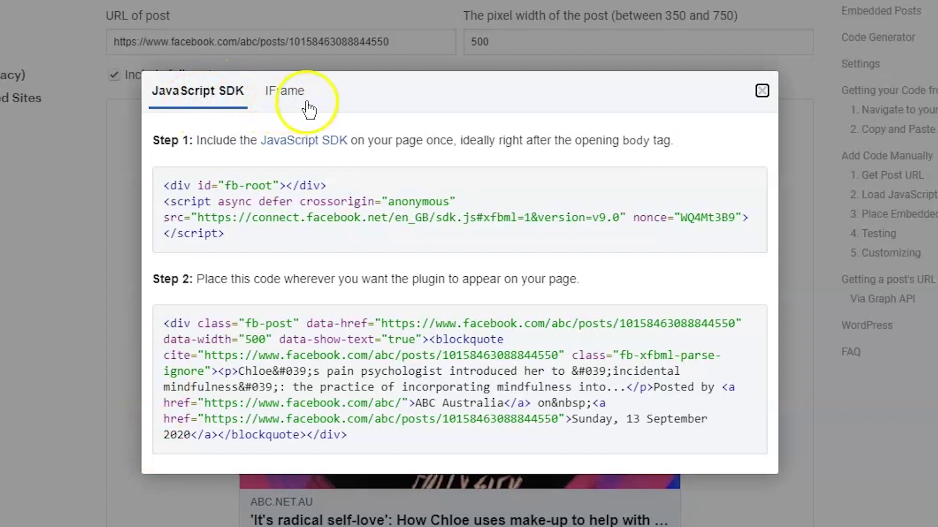
click(278, 98)
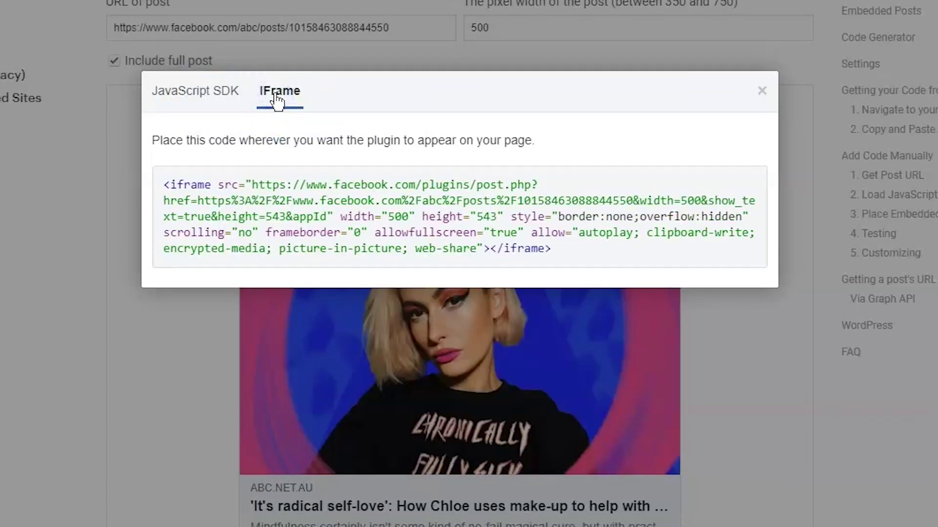
drag(543, 249, 161, 180)
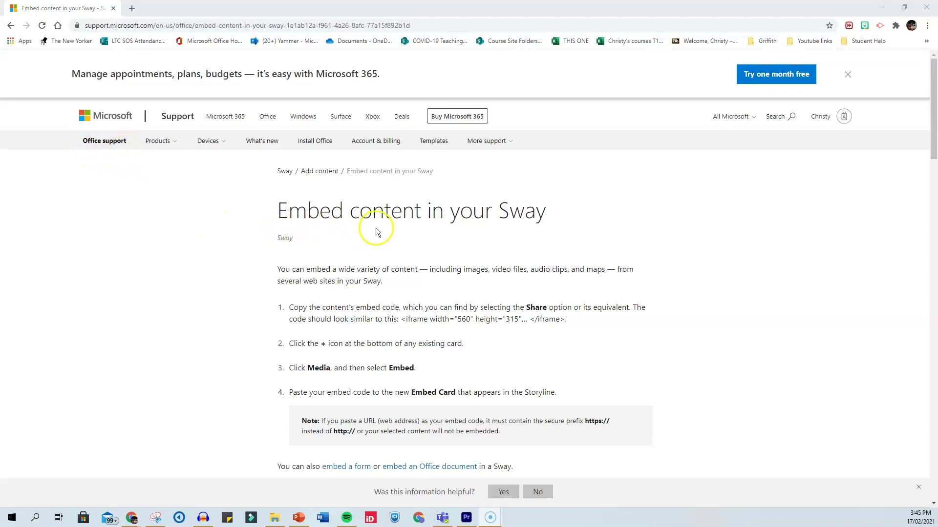
Step: Select the placeholder text card's paragraph in the Sway storyline to replace it
scroll(360, 309, down, 10)
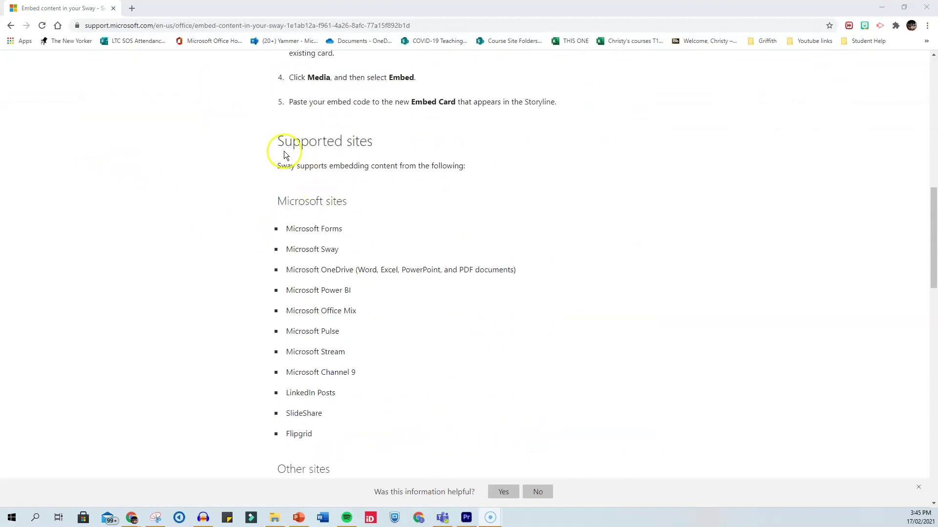
scroll(393, 237, down, 8)
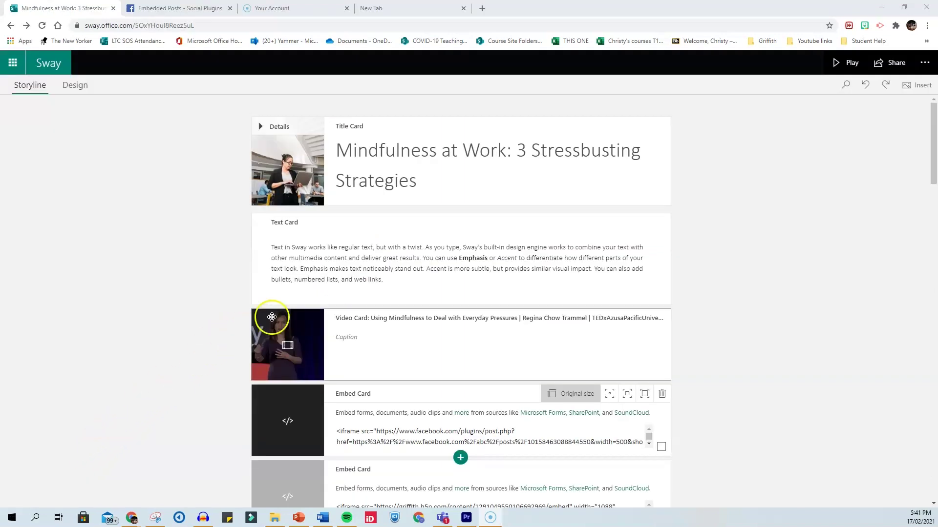
click(394, 281)
drag(394, 280, 271, 245)
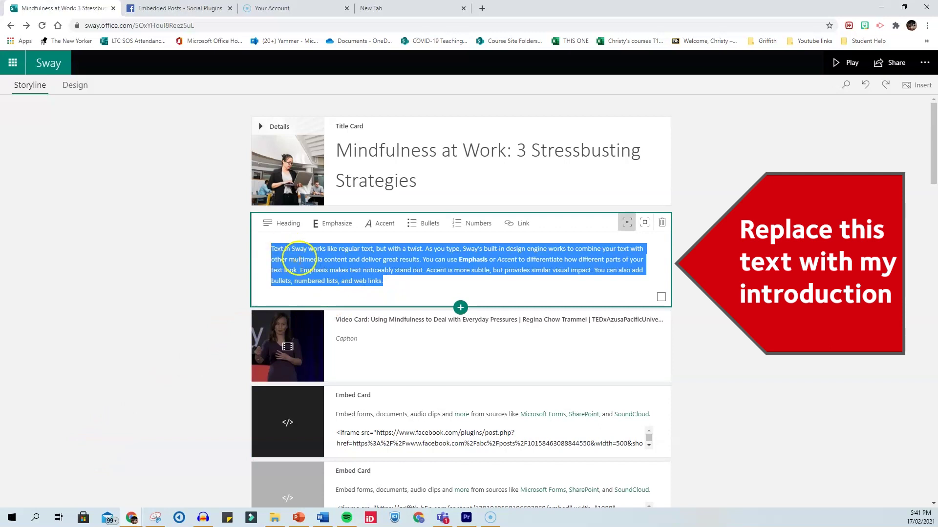